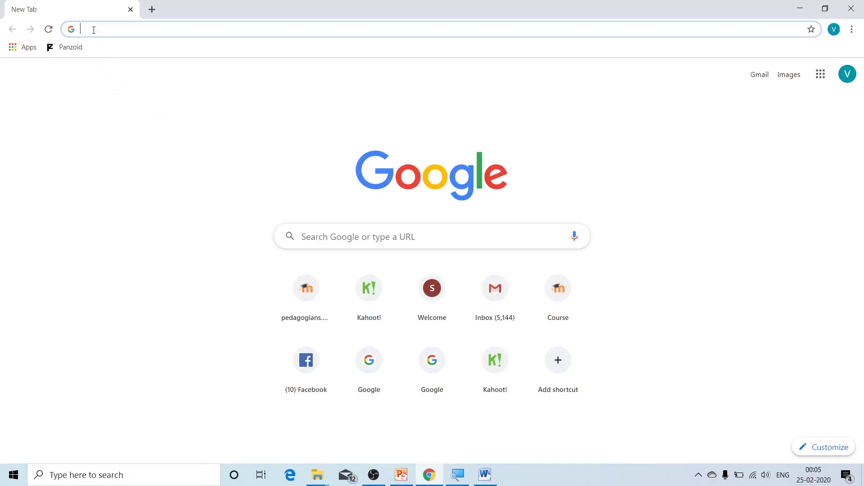
Step: Open getkahoot.com and start the free account sign-up
text(g)
key(Right)
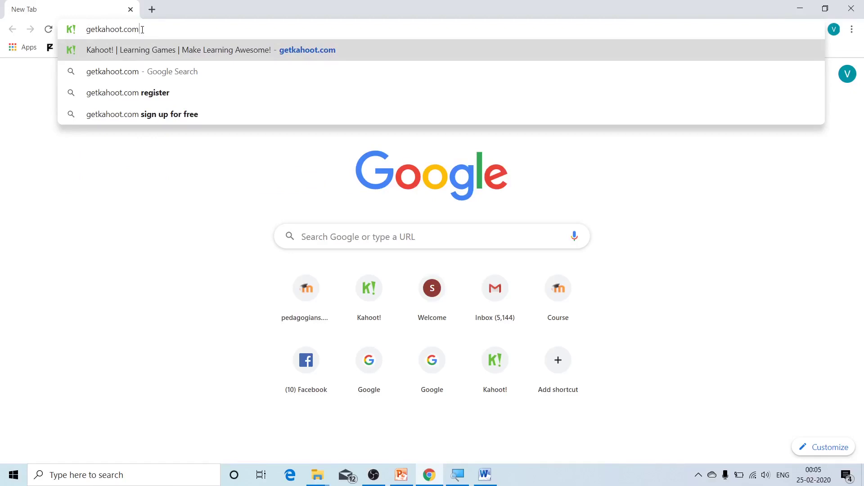
key(Return)
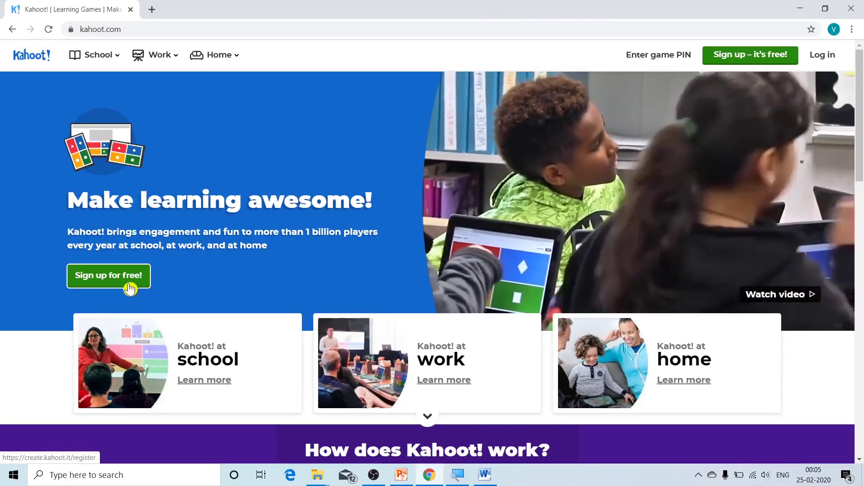
click(130, 288)
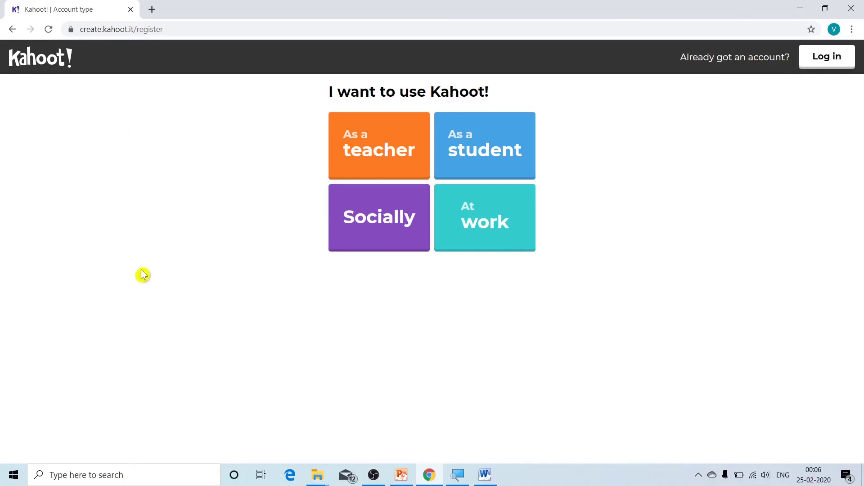
Step: Choose the teacher account type and sign up with the first listed Google account
click(391, 151)
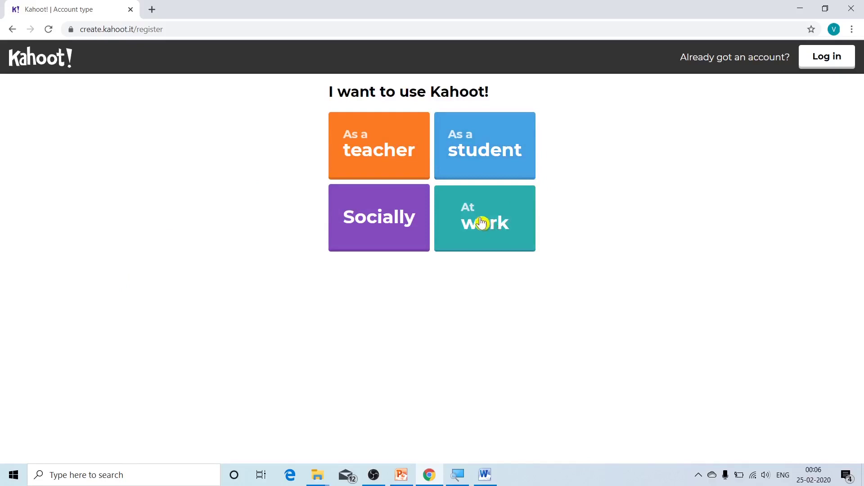
click(381, 162)
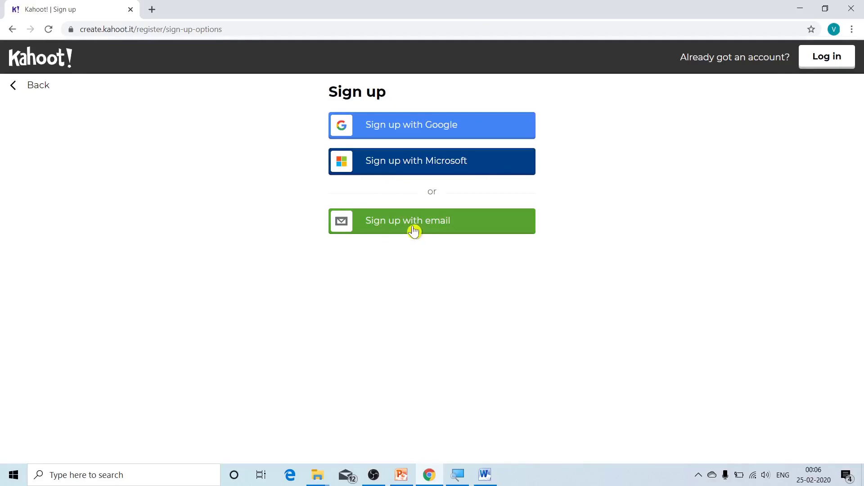
click(422, 135)
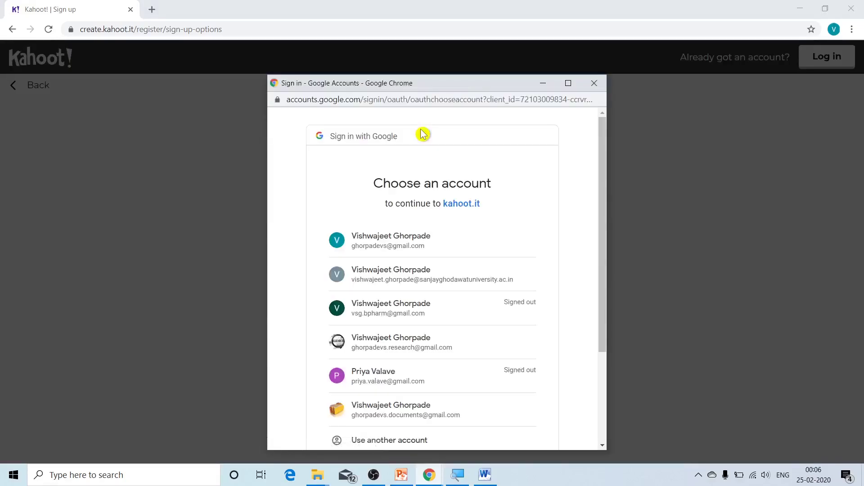
click(396, 247)
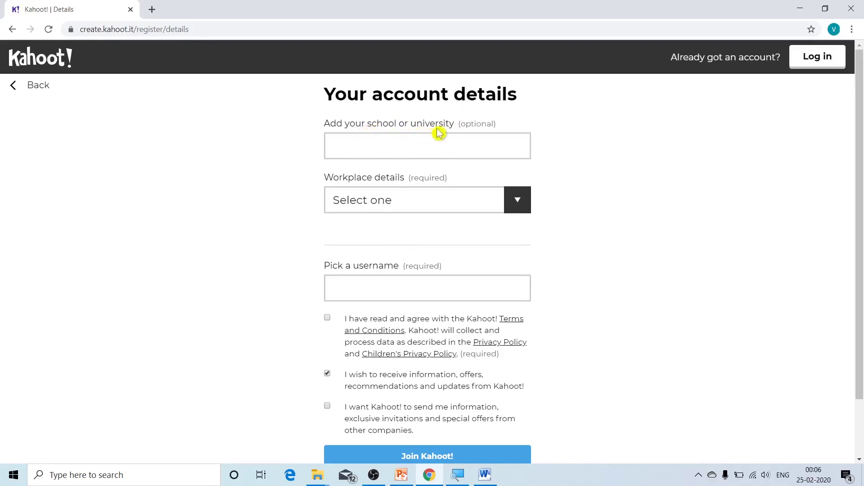
Step: Fill in the account details with Sanjay Ghodawat University, Kolhapur, Higher education as the workplace, and the suggested username that combines first name and surname
click(417, 145)
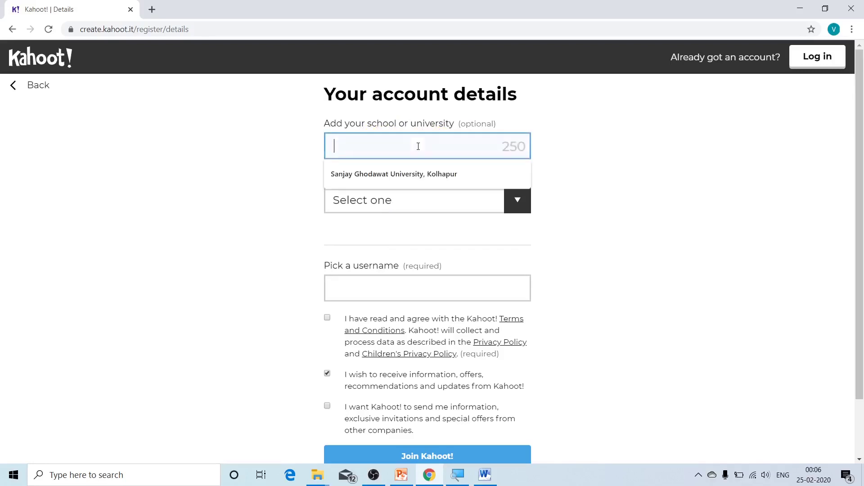
click(417, 172)
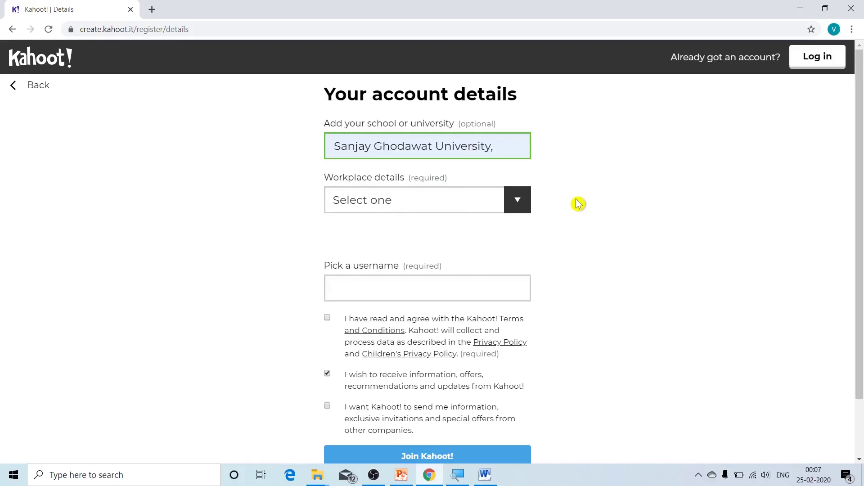
click(518, 206)
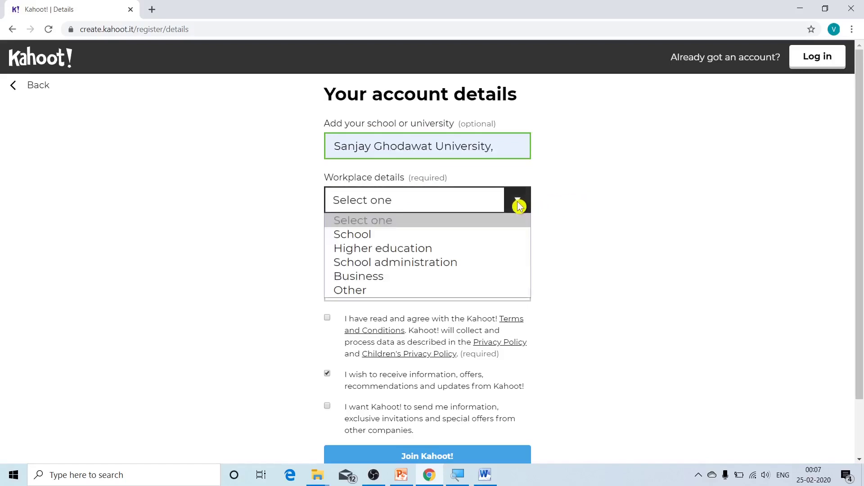
click(438, 256)
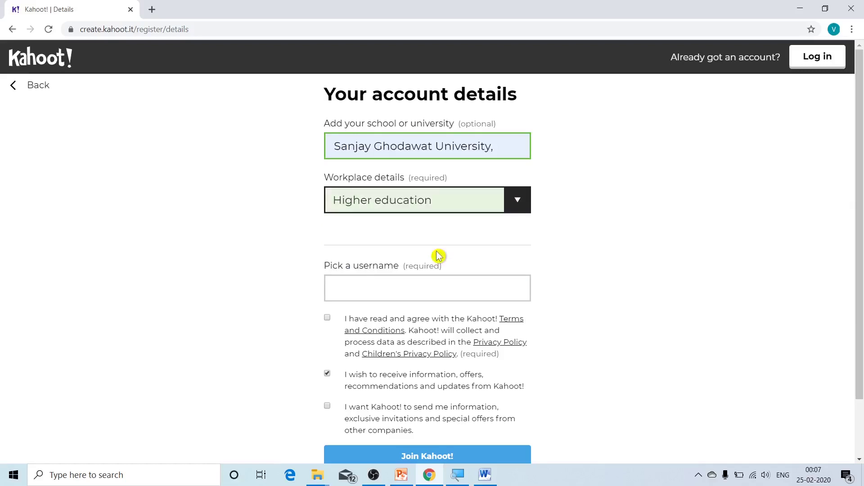
click(371, 289)
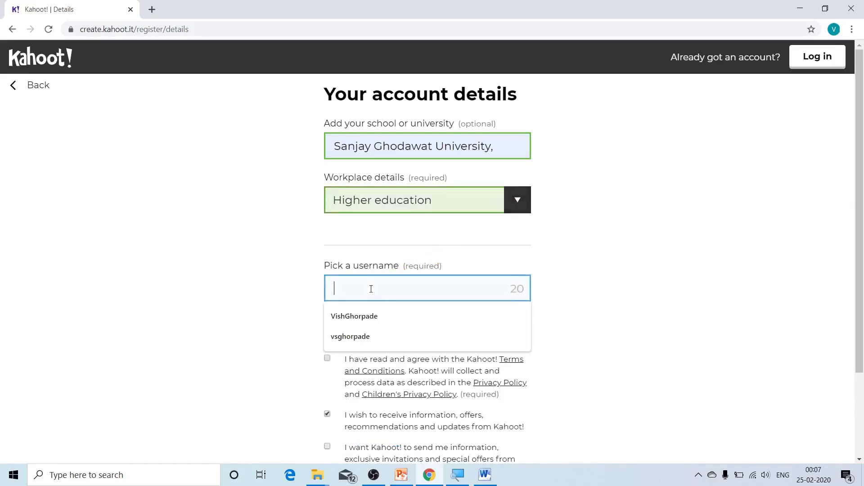
click(368, 317)
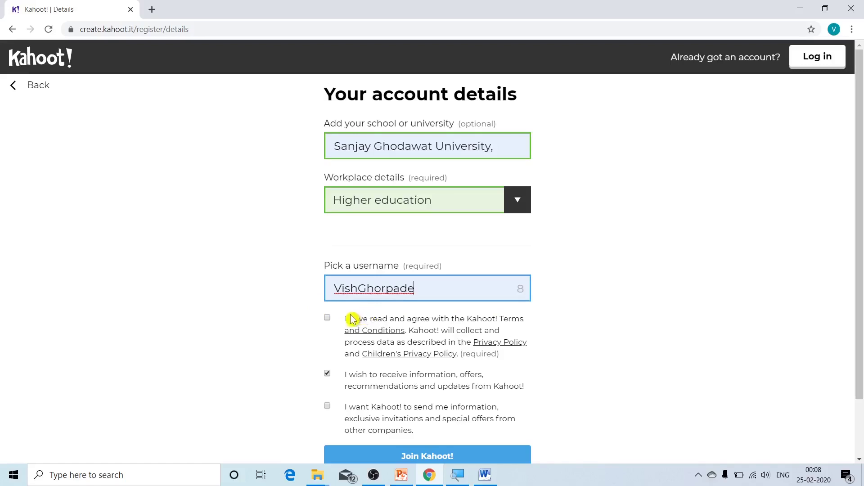
Step: Agree to the Terms and Conditions, opt out of Kahoot! offers and updates, and submit the registration
click(327, 318)
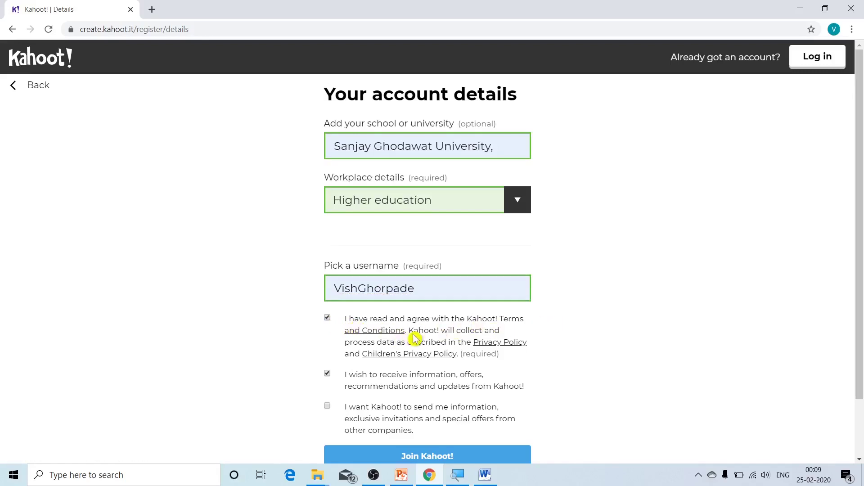
click(327, 373)
scroll(360, 369, down, 1)
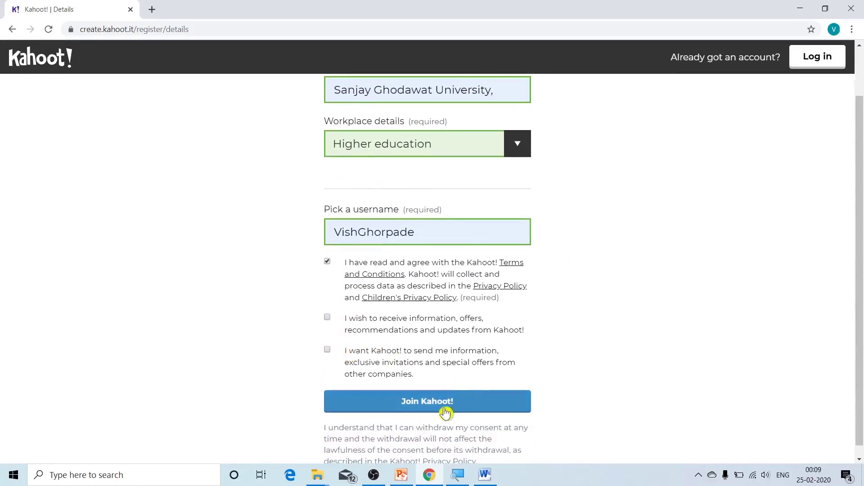
click(420, 410)
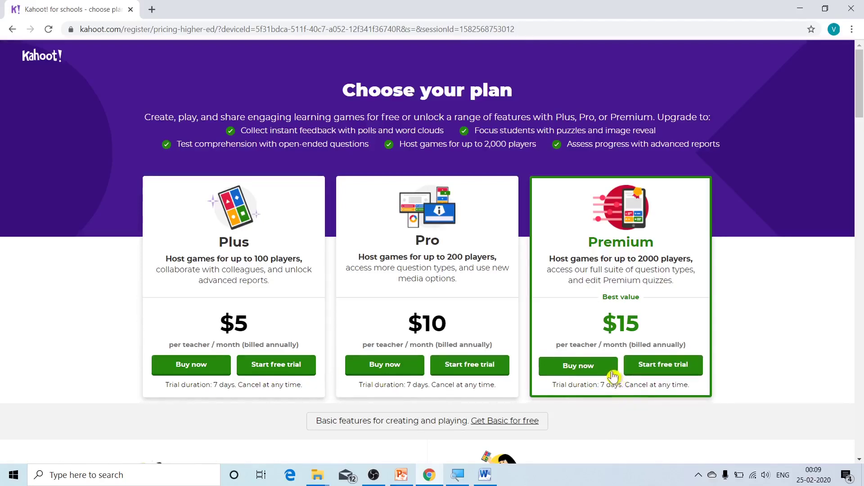
Step: Continue with the free Basic plan from the feature comparison and submit the account holder's name in the welcome prompt
scroll(613, 374, down, 8)
scroll(613, 371, down, 3)
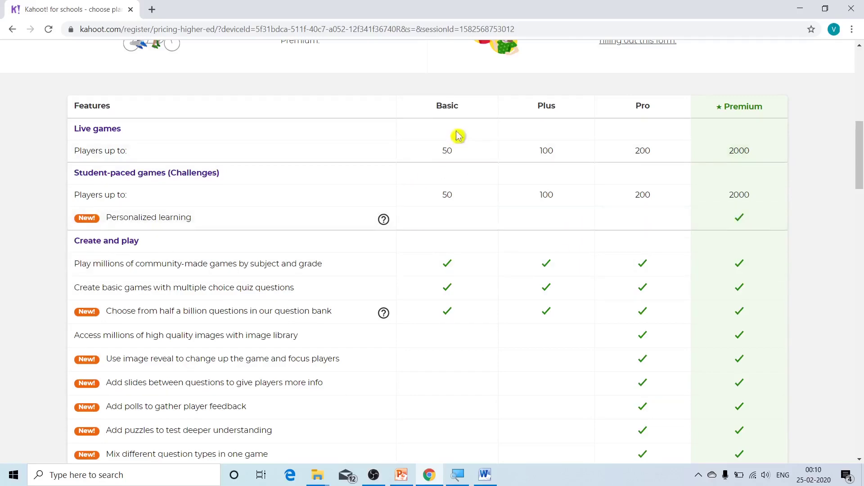
scroll(447, 289, down, 7)
scroll(447, 289, down, 9)
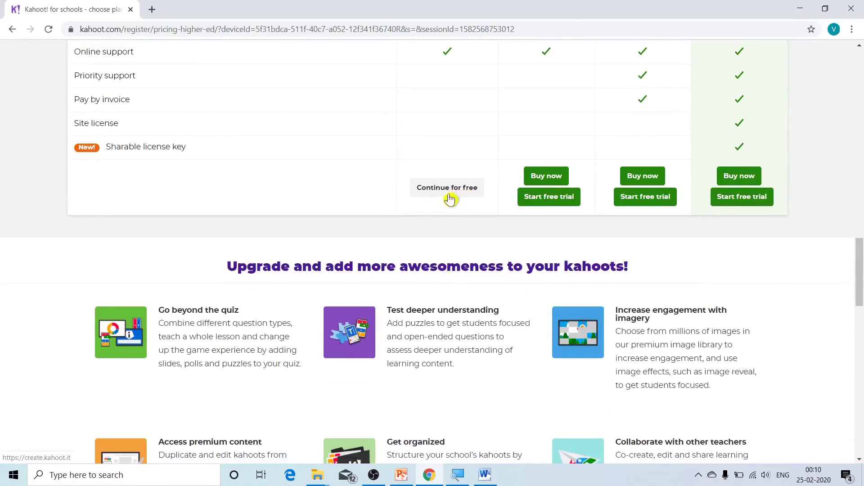
click(449, 196)
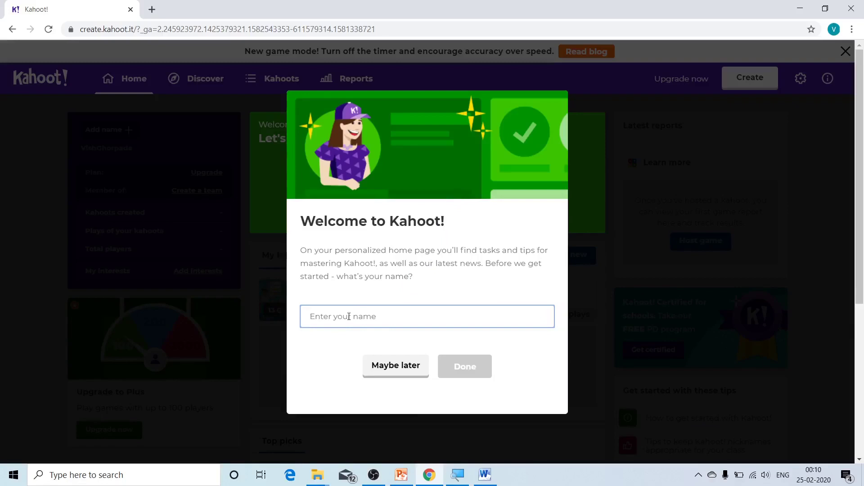
text(Vishwajeet)
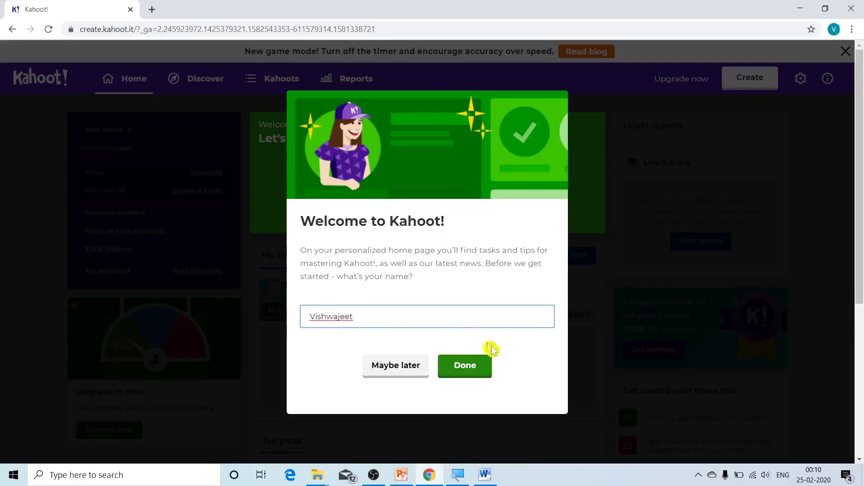
click(468, 377)
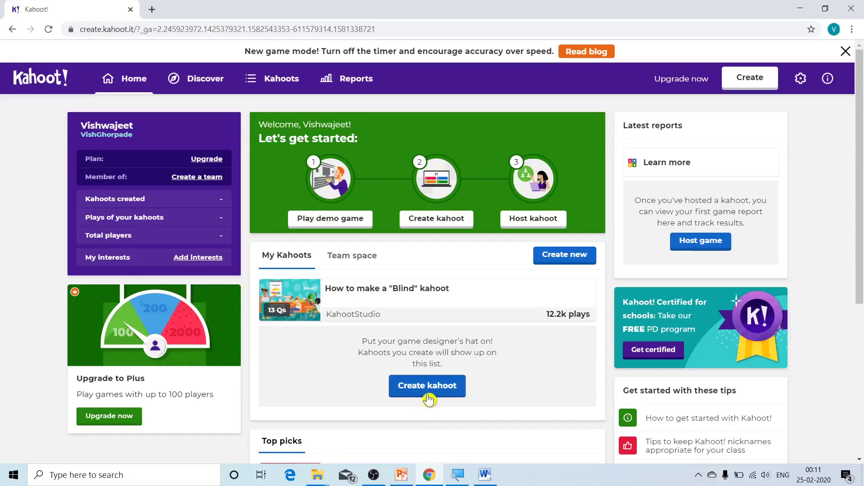
Step: Create a new blank kahoot instead of using a template
scroll(427, 399, down, 1)
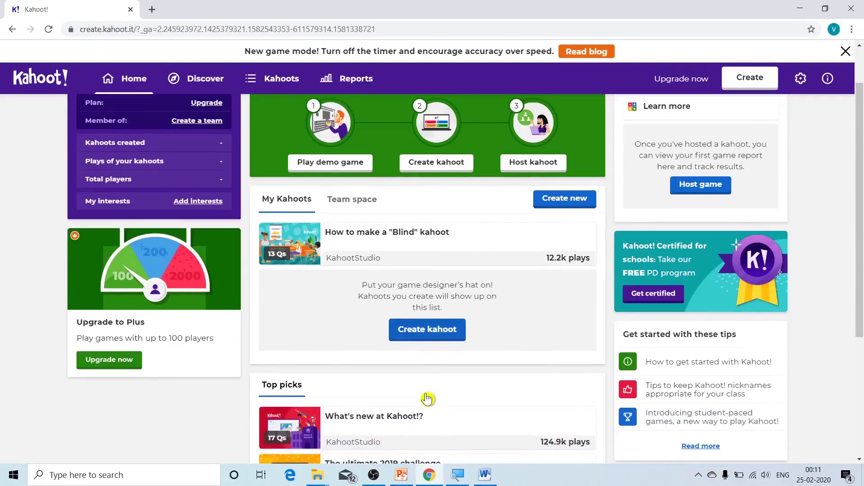
click(427, 339)
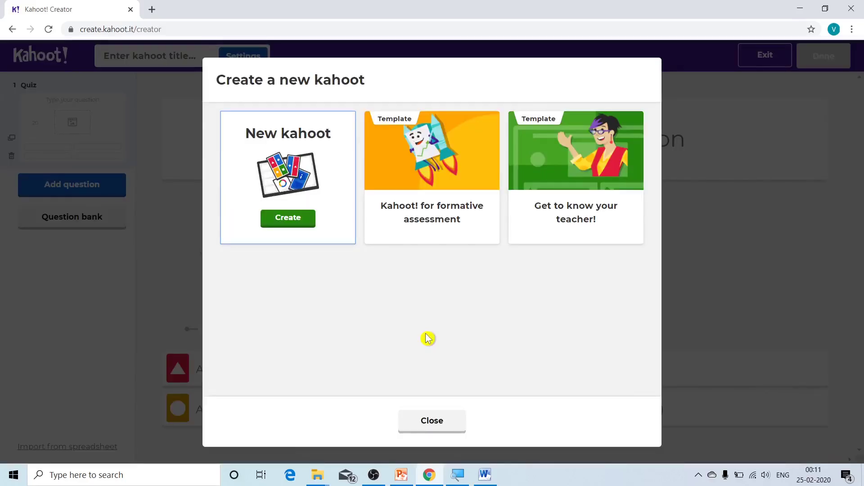
click(284, 229)
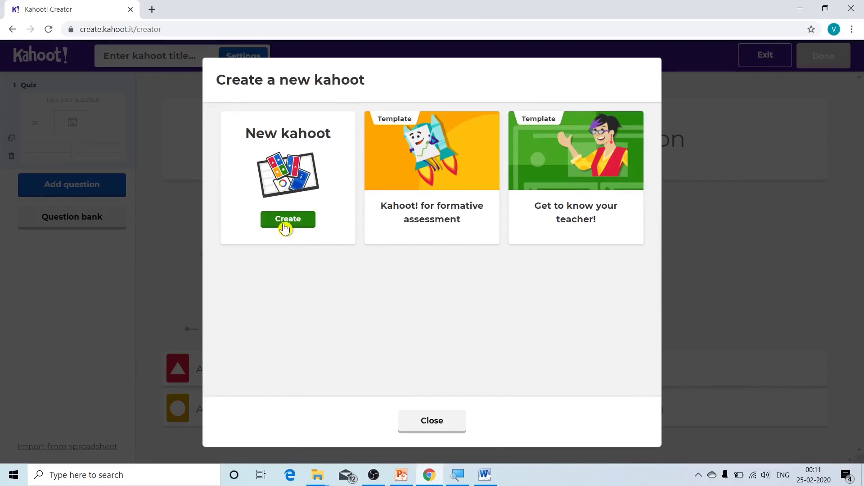
click(284, 227)
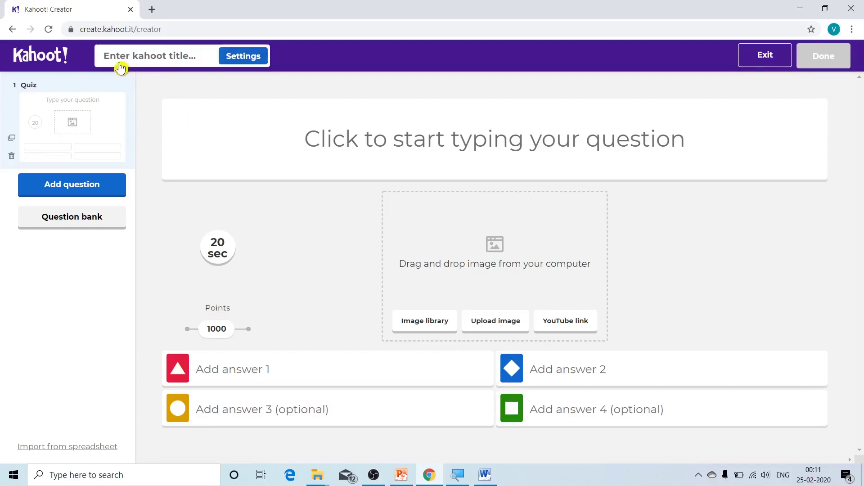
Step: Title the kahoot Pharmaceutics in its summary and save the summary settings
click(167, 65)
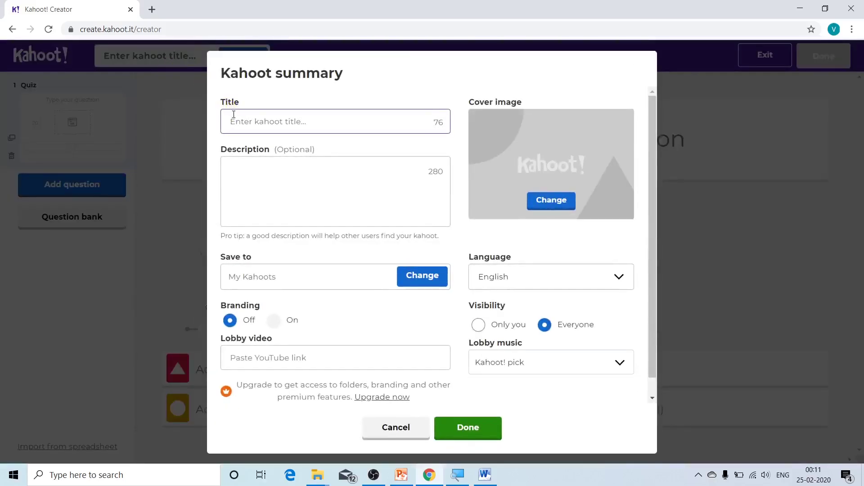
text(Pharmaceutics)
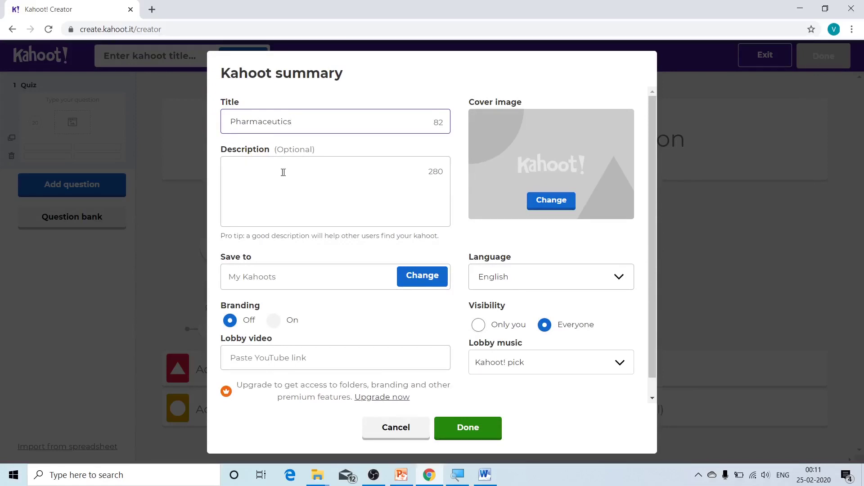
scroll(295, 216, down, 1)
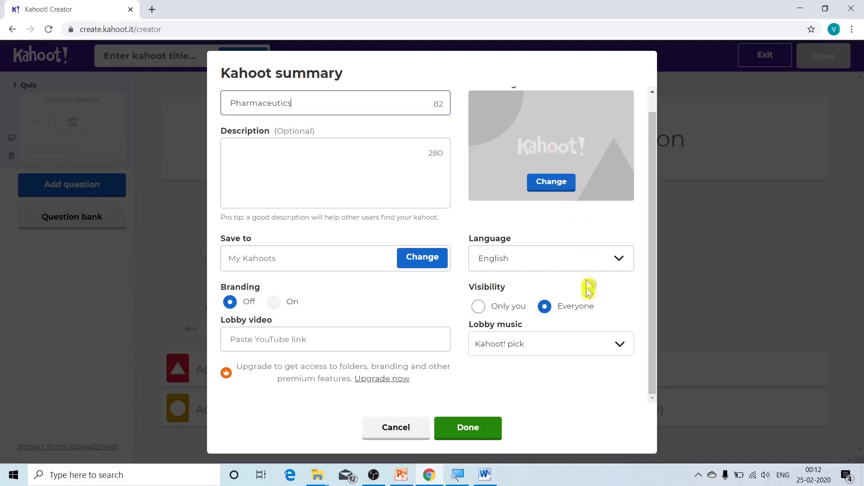
click(524, 350)
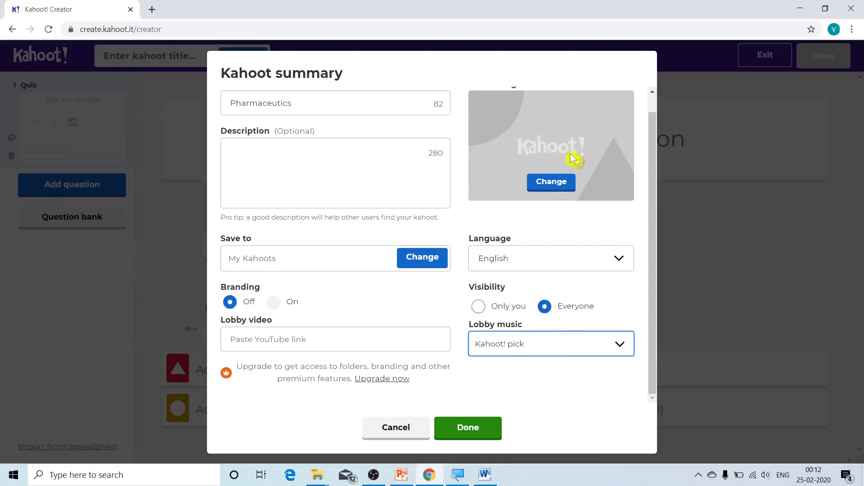
click(554, 185)
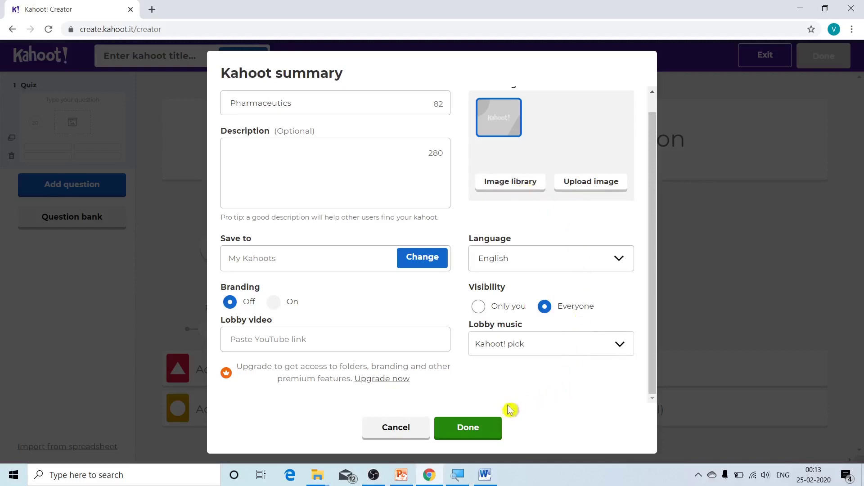
click(468, 436)
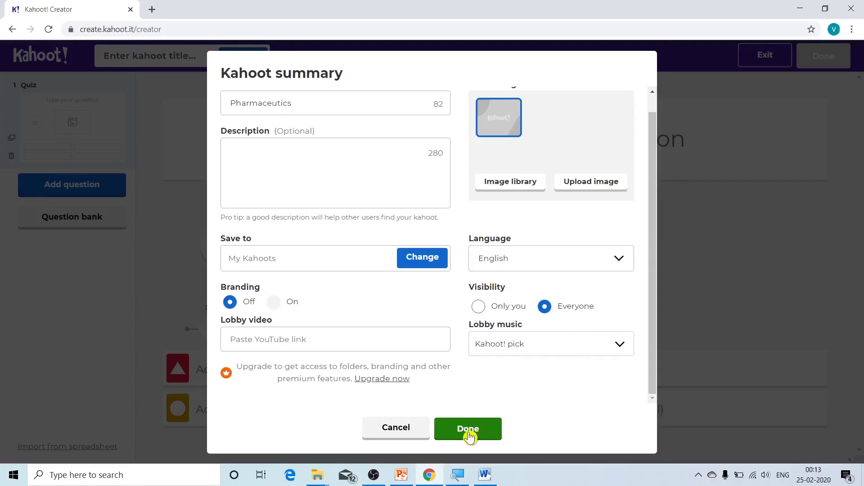
click(468, 437)
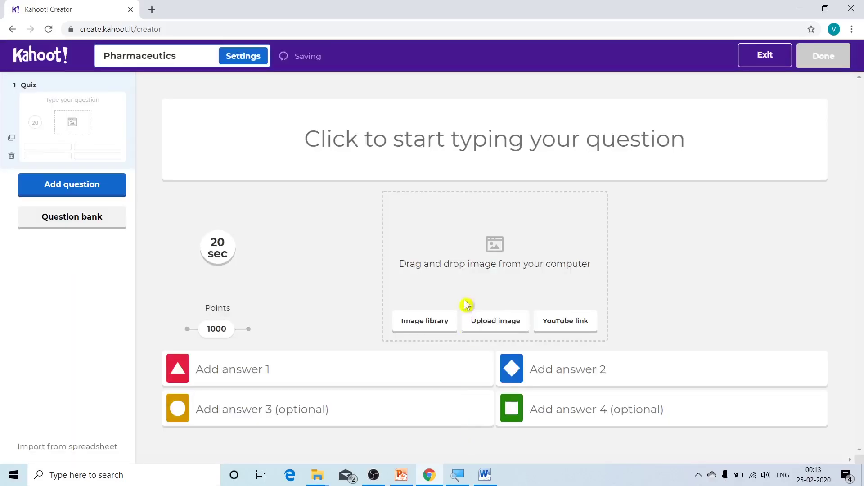
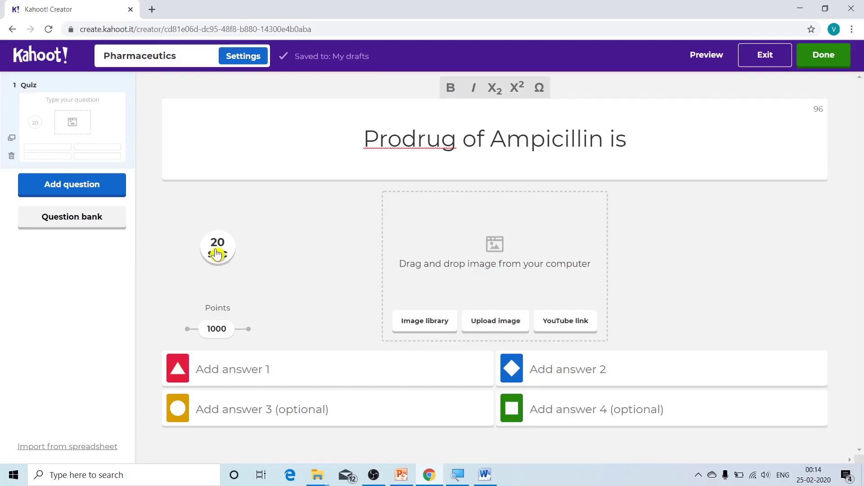
Step: View the available time limits for the question "Prodrug of Ampicillin is"
click(217, 254)
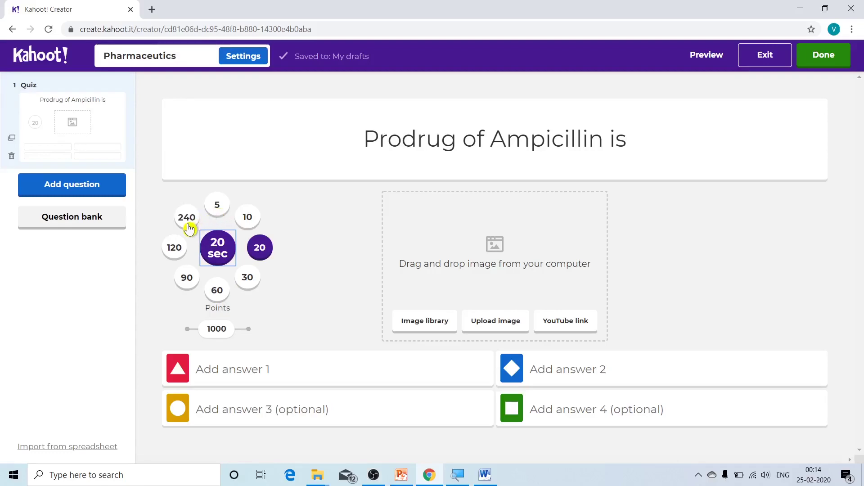
click(218, 255)
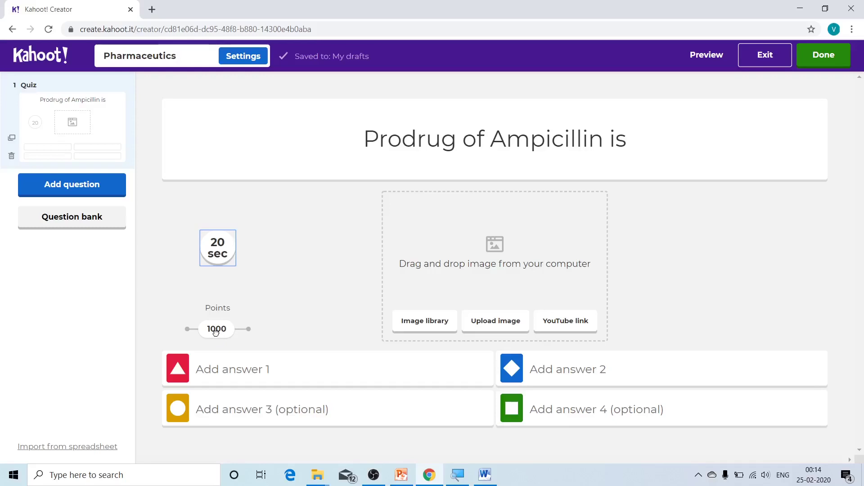
Step: Try 2000 points for the Prodrug of Ampicillin question and return its points to 1000
drag(216, 331, 250, 330)
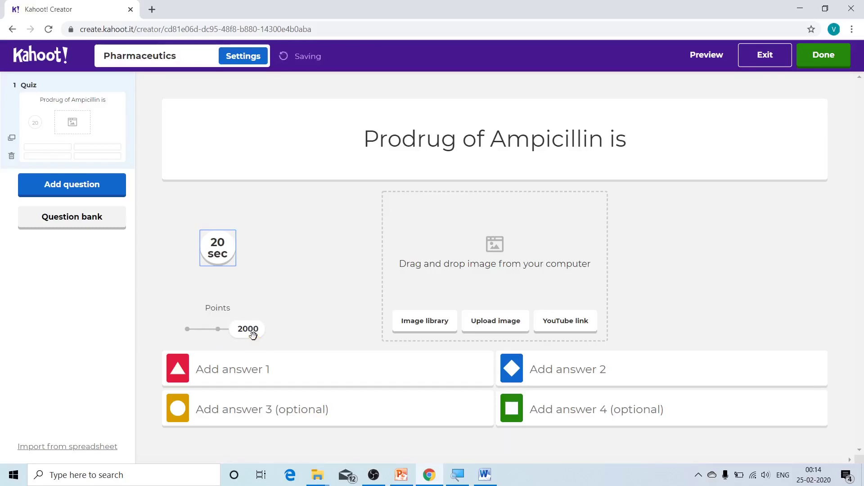
drag(251, 331, 218, 333)
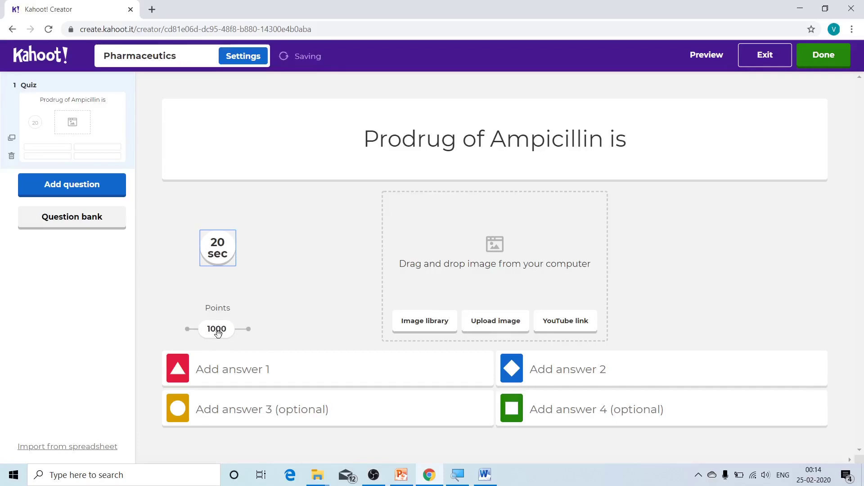
Step: Enter the answers Naloxane, Pirampicillin, Chloramphenicol Palmitate and Cloxacillin in order, and mark Pirampicillin as correct
click(240, 372)
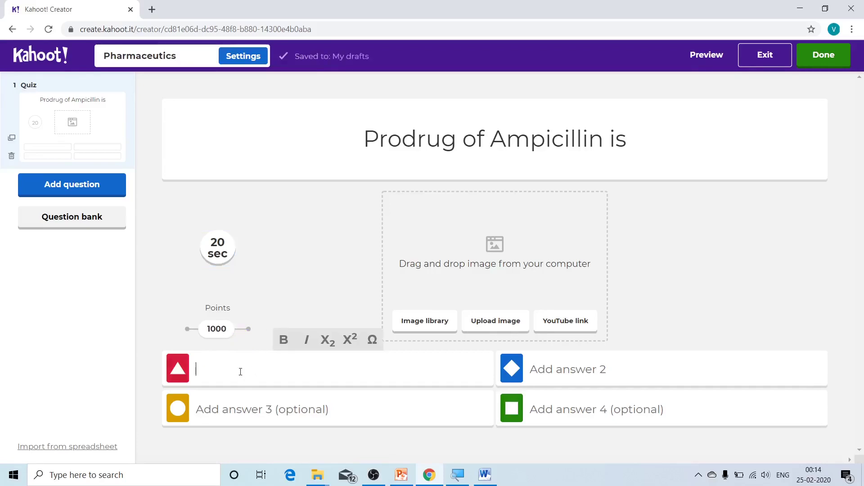
text(Naloxane Pirampicillin Chloramphenicol Palmitate Cloxacillin)
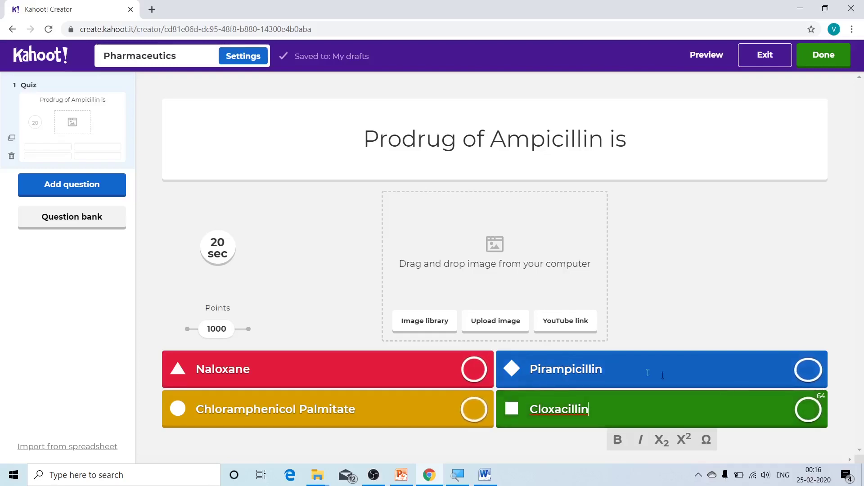
click(810, 379)
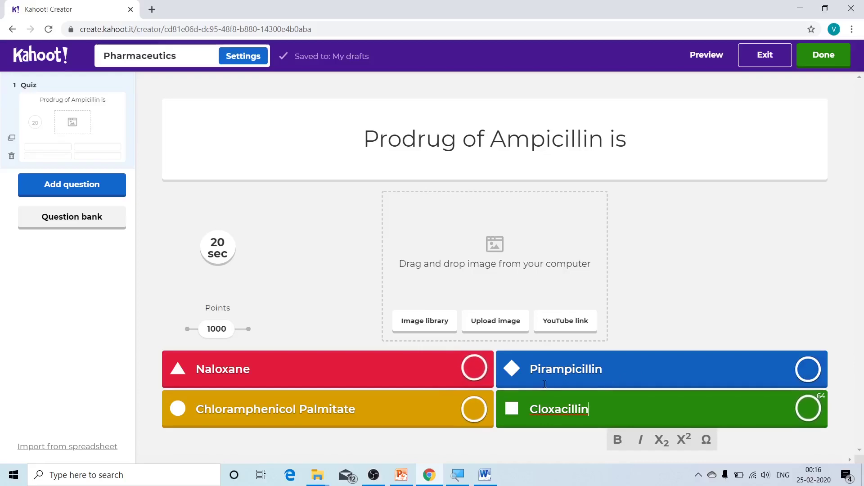
click(809, 376)
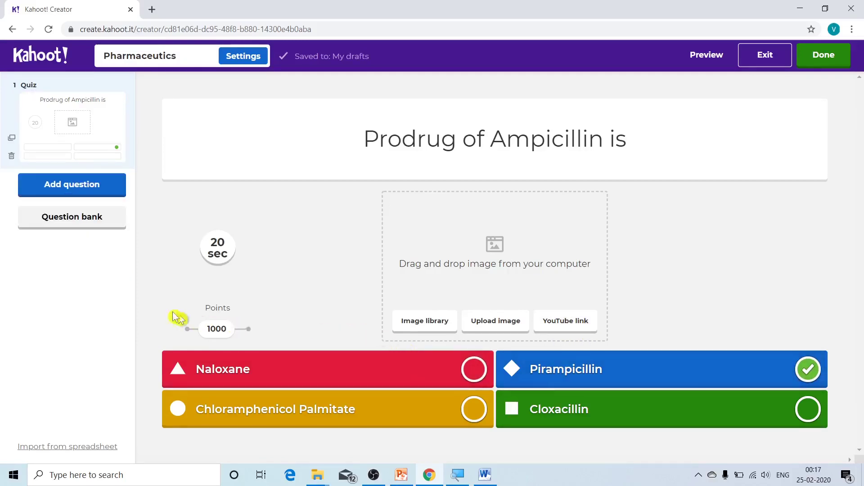
Step: Add a True or false question reading "Lanolin is also known as wool fat" and mark True as the correct answer
click(96, 194)
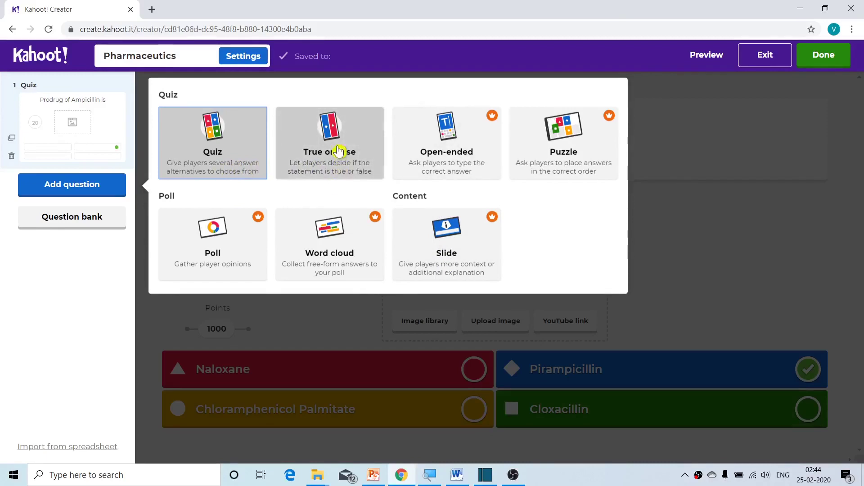
click(338, 148)
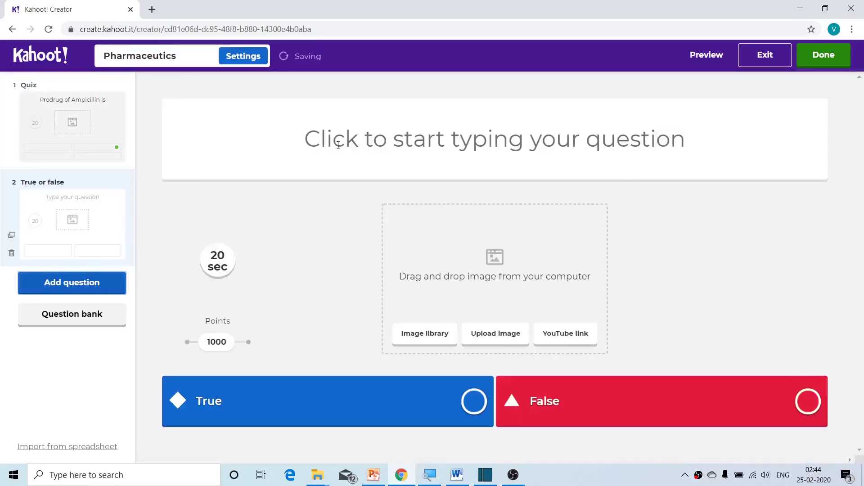
click(338, 145)
text(Lanolin is also known as wool fat.)
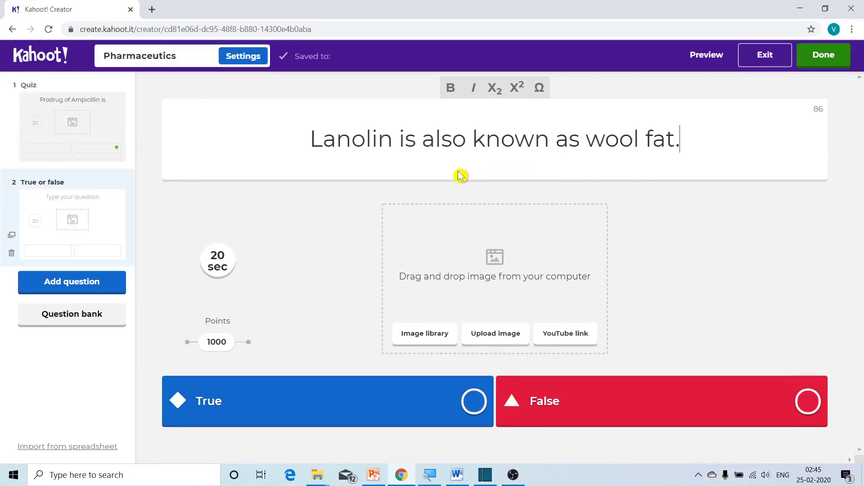
click(472, 407)
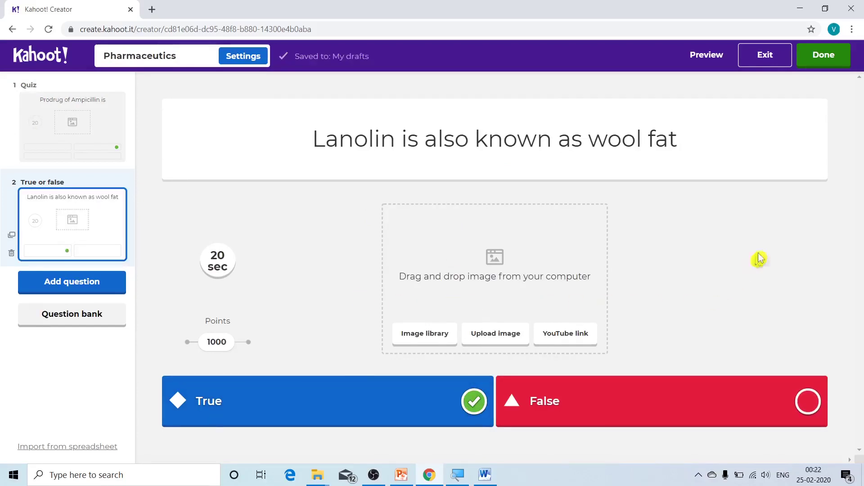
Step: Finish the Pharmaceutics kahoot and close its completion dialog without adding a cover image
click(825, 65)
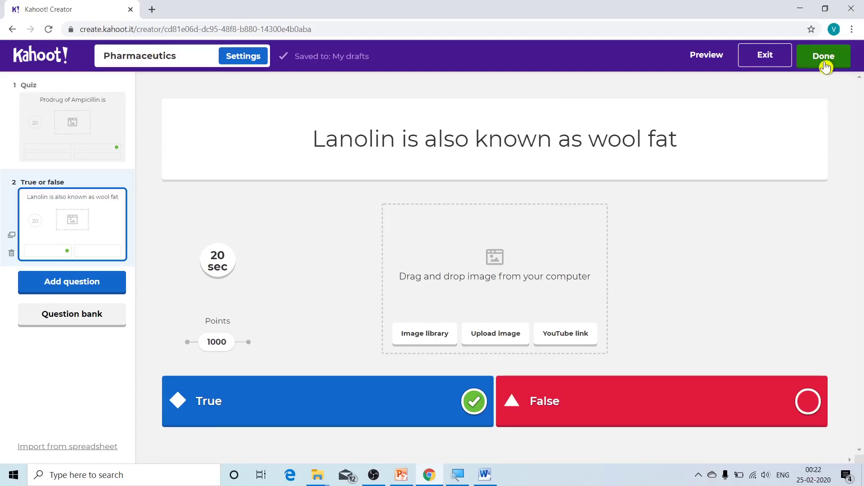
click(825, 65)
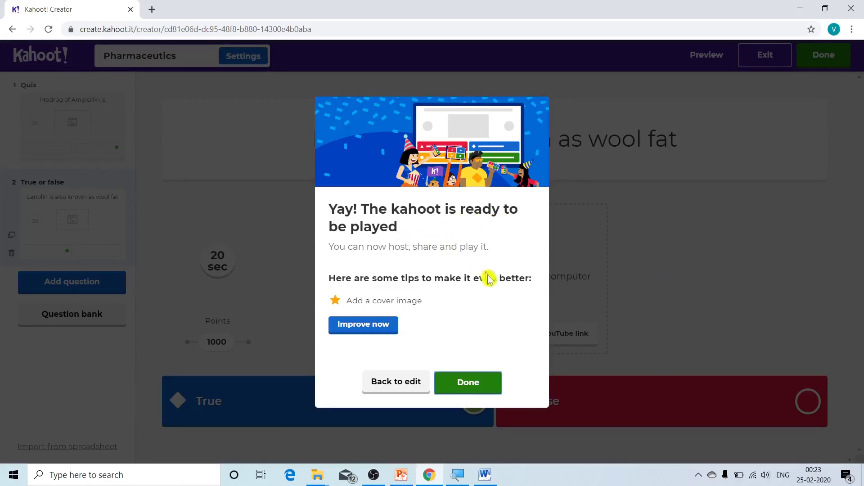
click(481, 388)
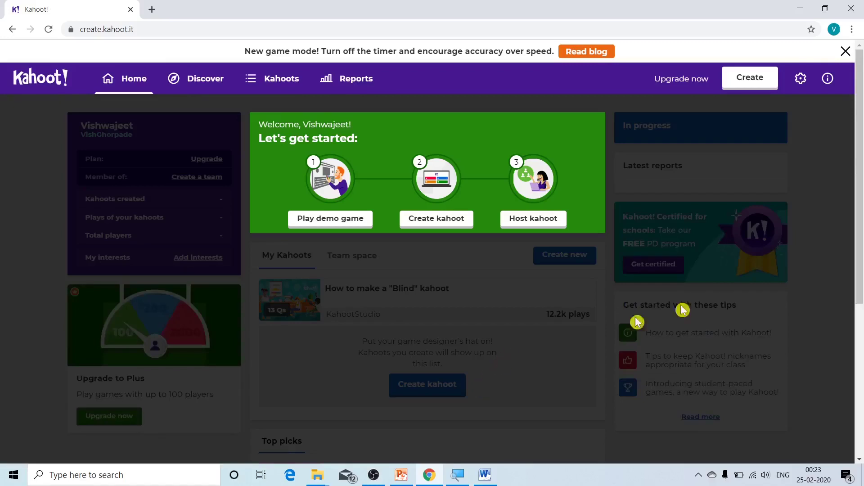